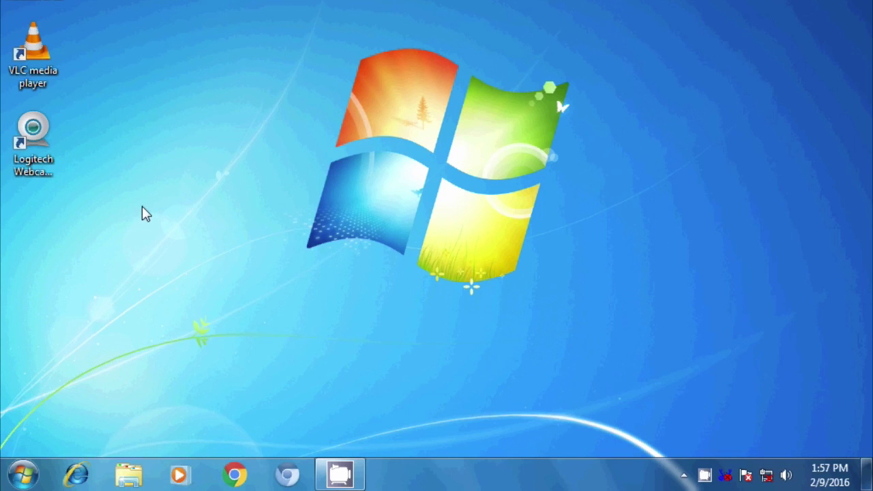
Step: Launch Movie Maker by searching 'movie maker' in the Windows 7 Start menu
left_click(23, 474)
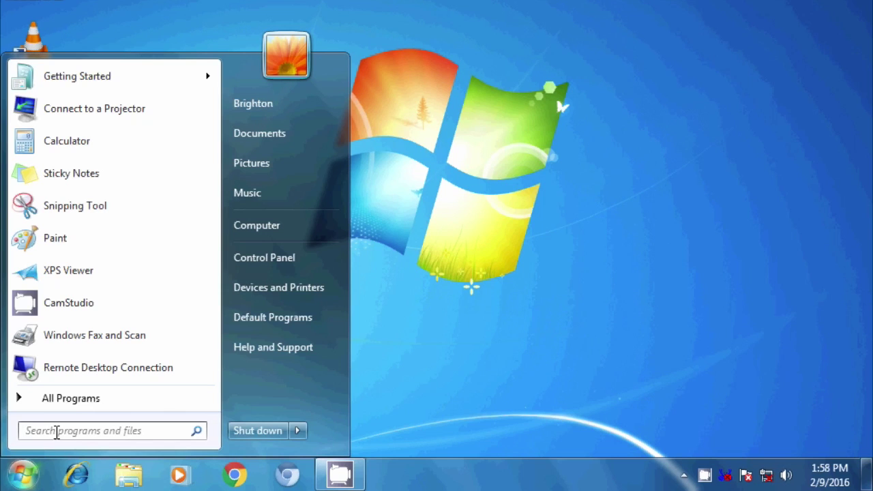
left_click(57, 431)
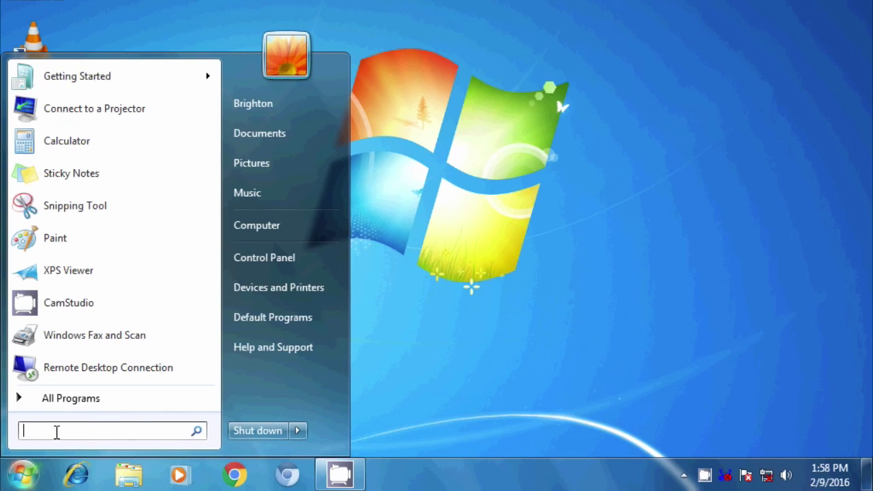
type("movie maker")
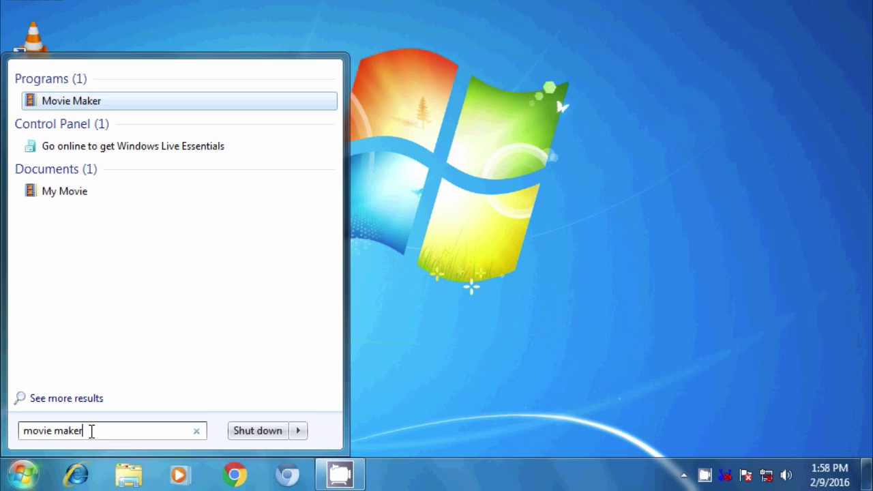
key("Return")
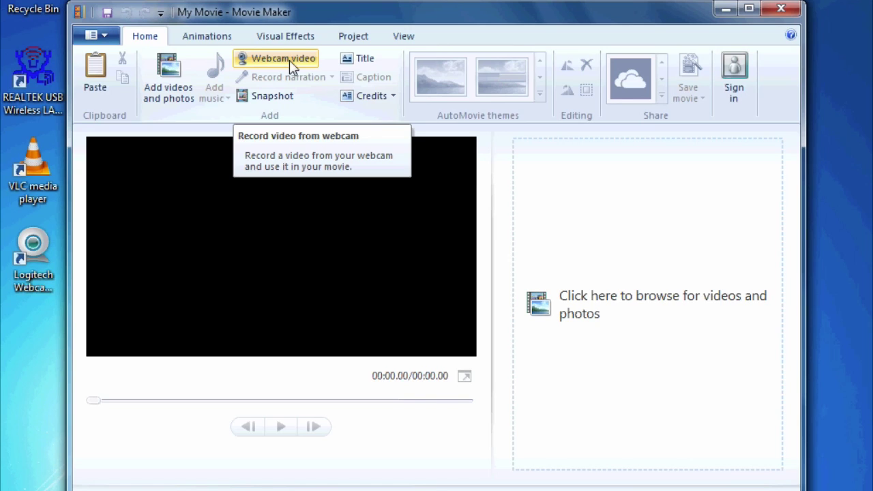
Step: Switch Movie Maker to Webcam video mode so the live camera preview appears
left_click(289, 60)
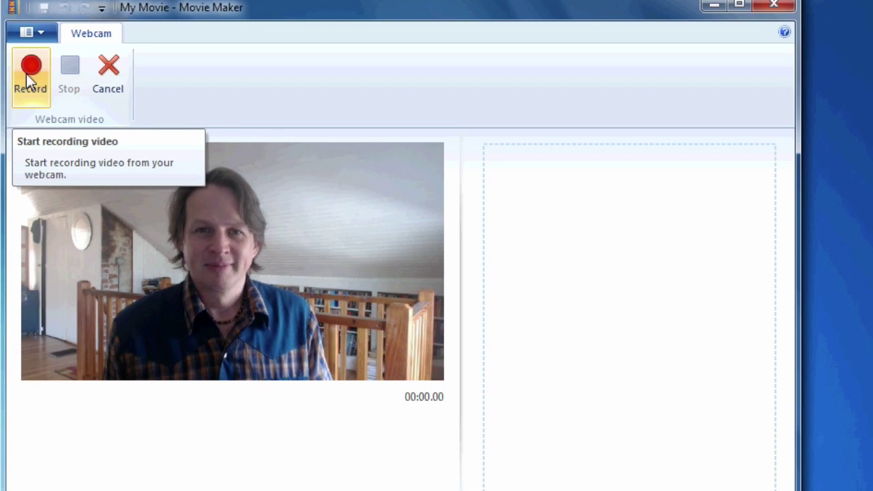
Step: Record a roughly 12-second webcam clip and save it under its default capture name
left_click(26, 73)
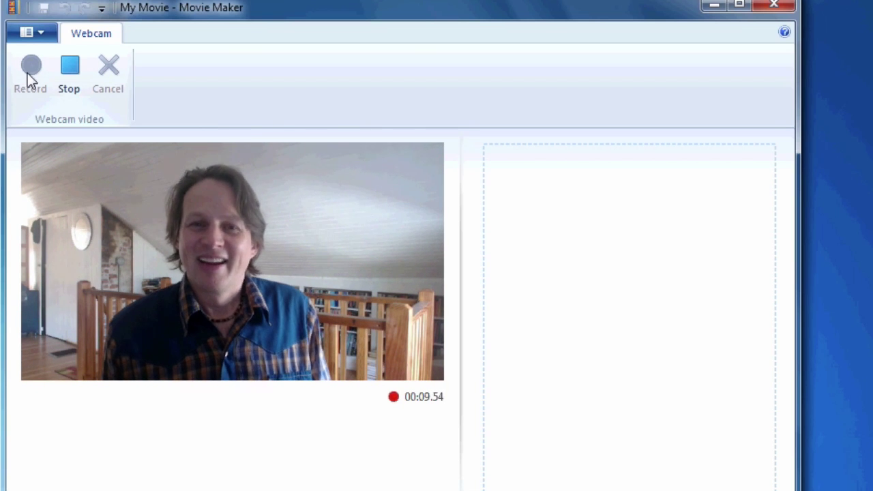
left_click(69, 74)
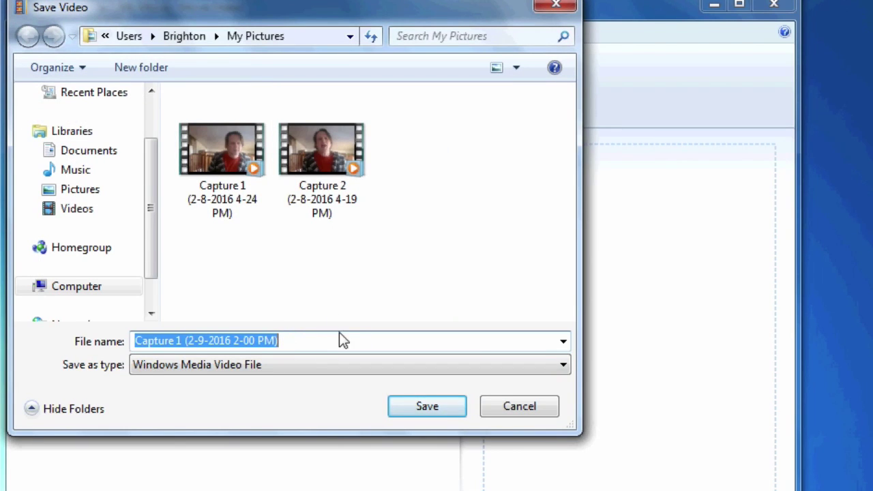
left_click(297, 344)
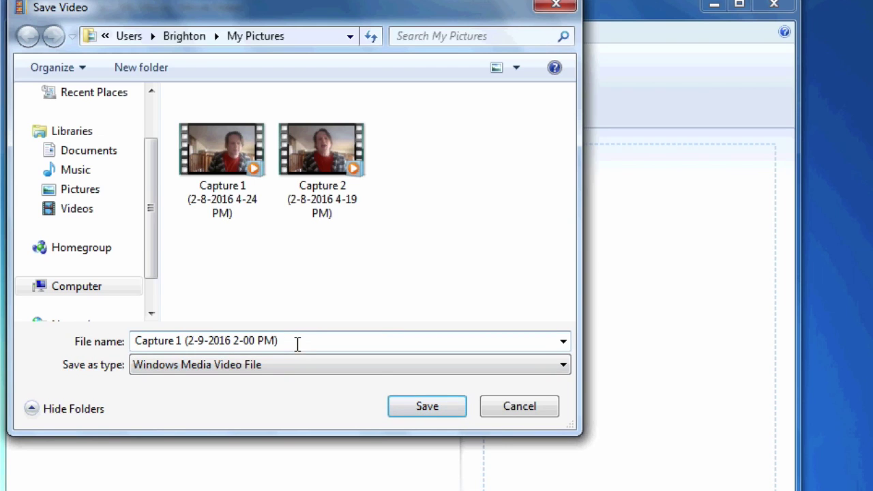
left_click(419, 412)
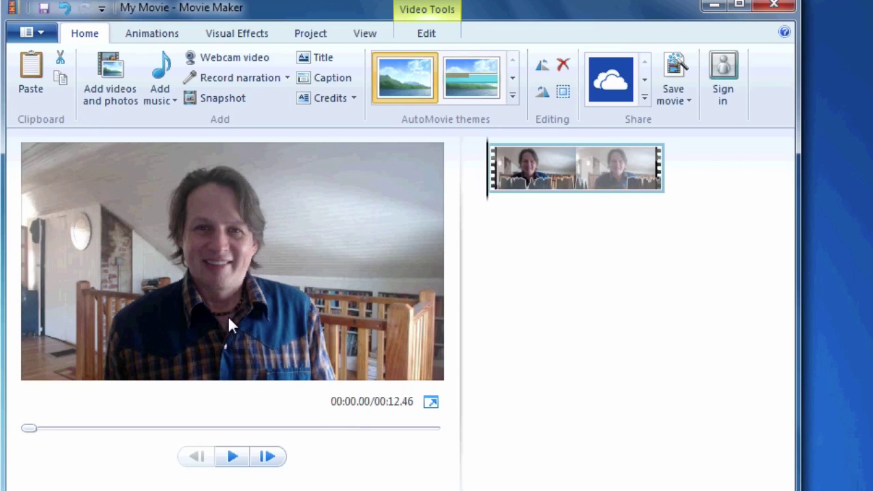
left_click(232, 458)
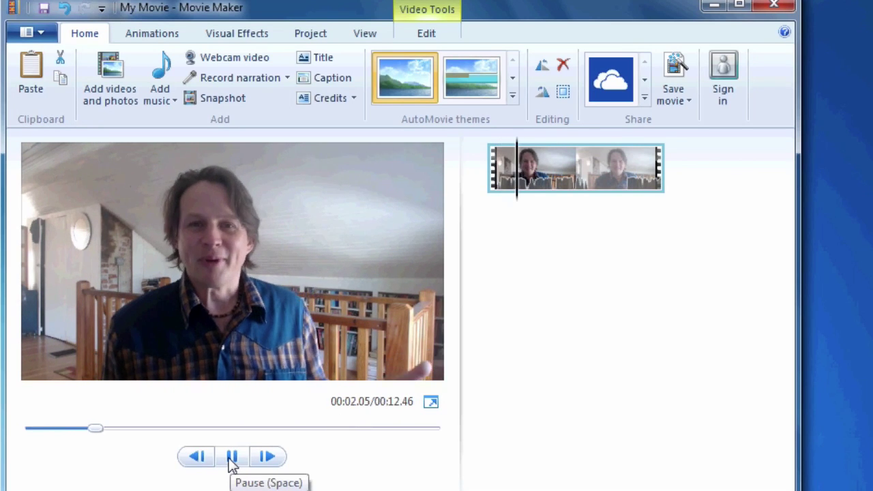
left_click(232, 458)
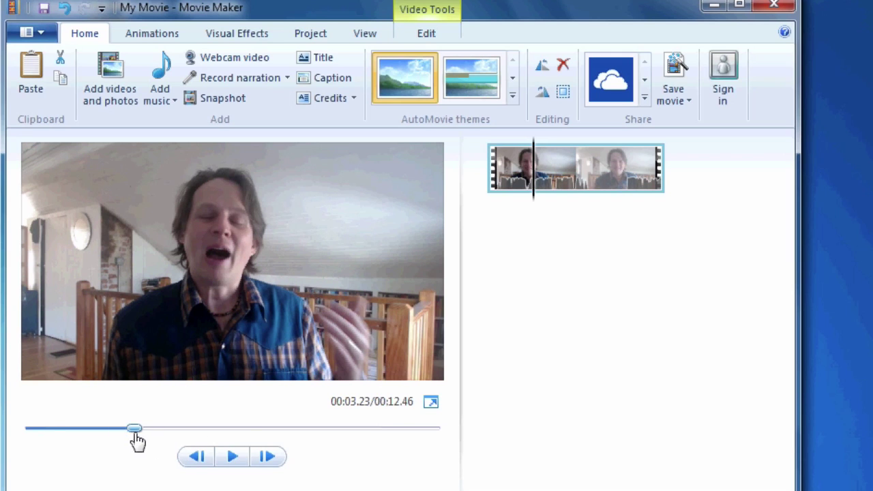
left_click_drag(134, 428, 28, 427)
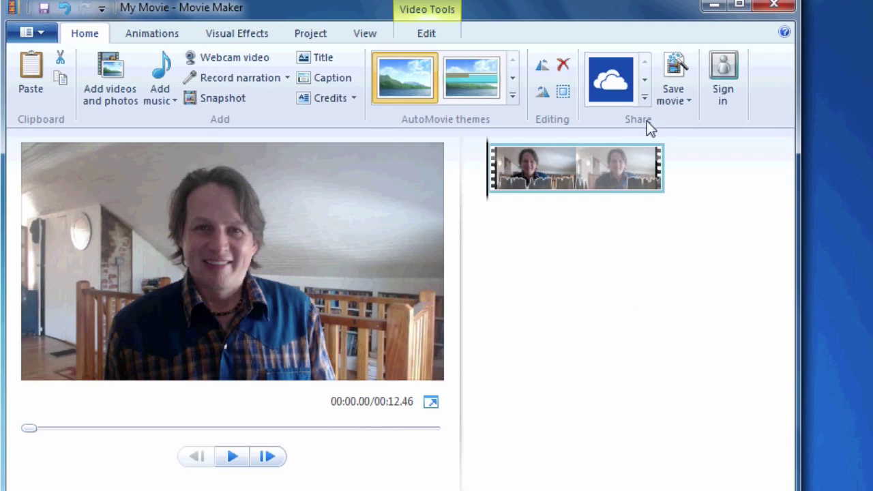
left_click(644, 83)
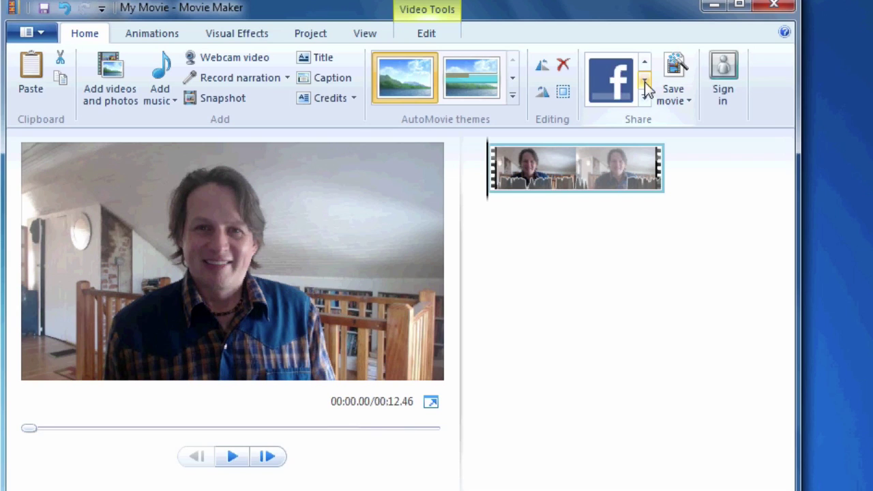
left_click(645, 86)
left_click(645, 84)
left_click(646, 82)
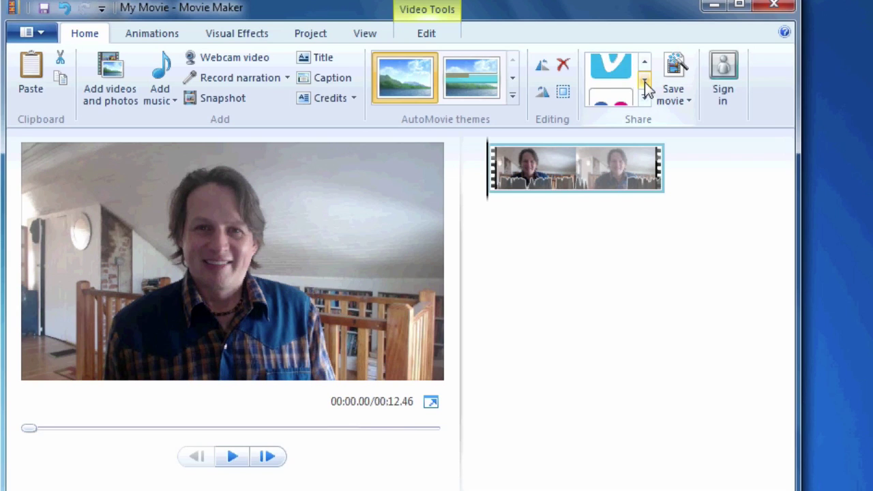
left_click(645, 65)
left_click(645, 62)
left_click(645, 63)
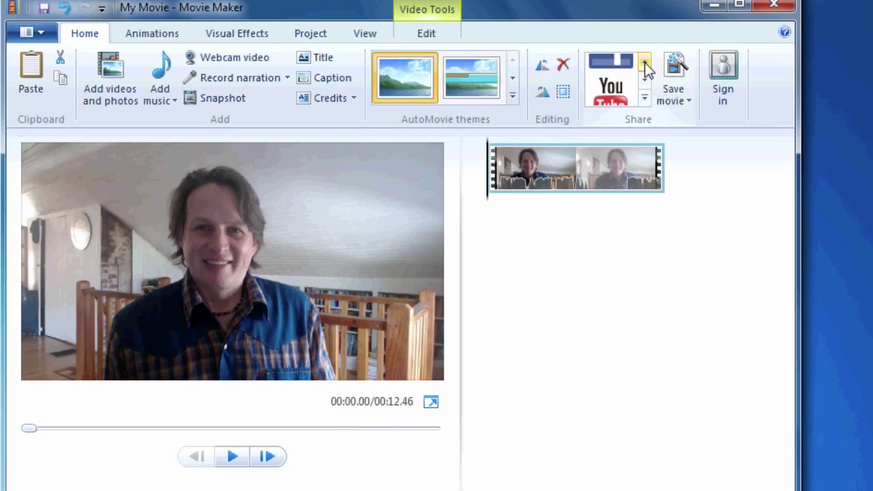
left_click(645, 83)
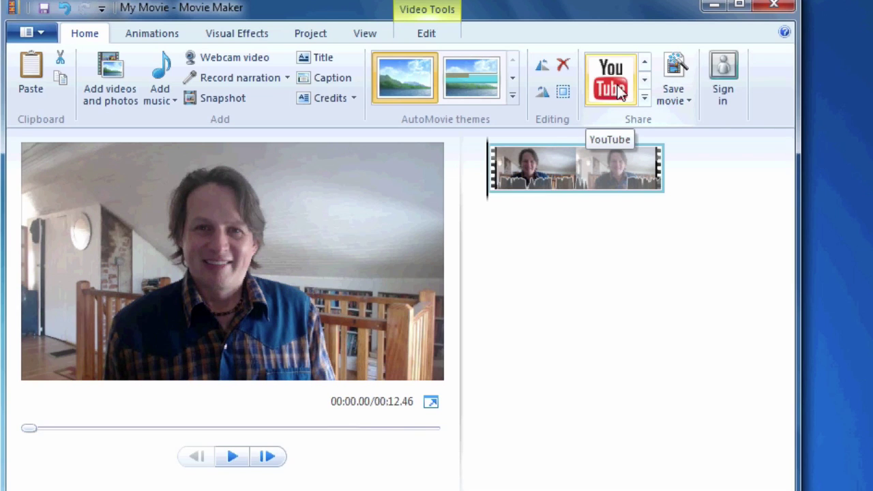
Step: Export the movie as the MPEG-4 file 'use a pc camera.mp4'
left_click(675, 80)
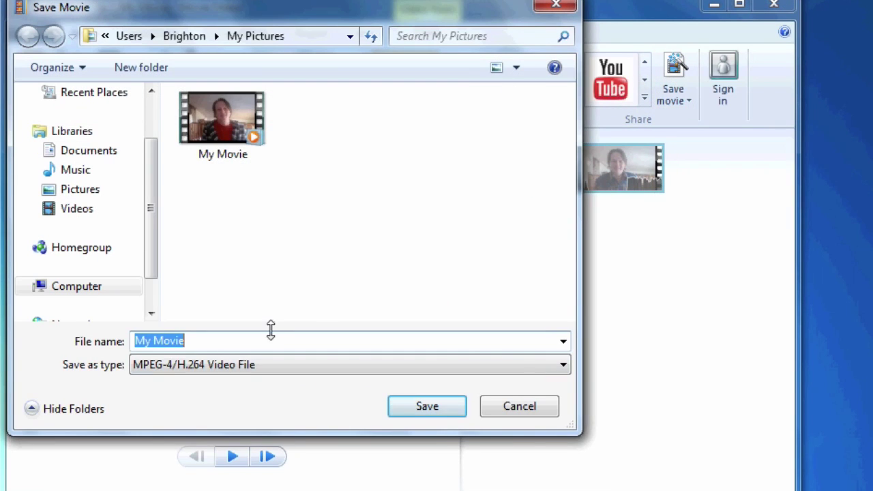
left_click(204, 335)
left_click_drag(203, 341, 106, 341)
type("use")
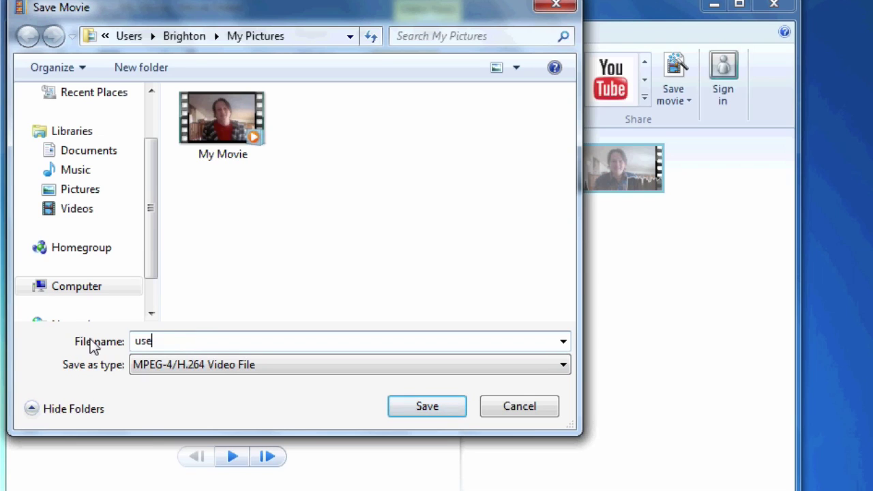
type(" a pc camera")
left_click(437, 405)
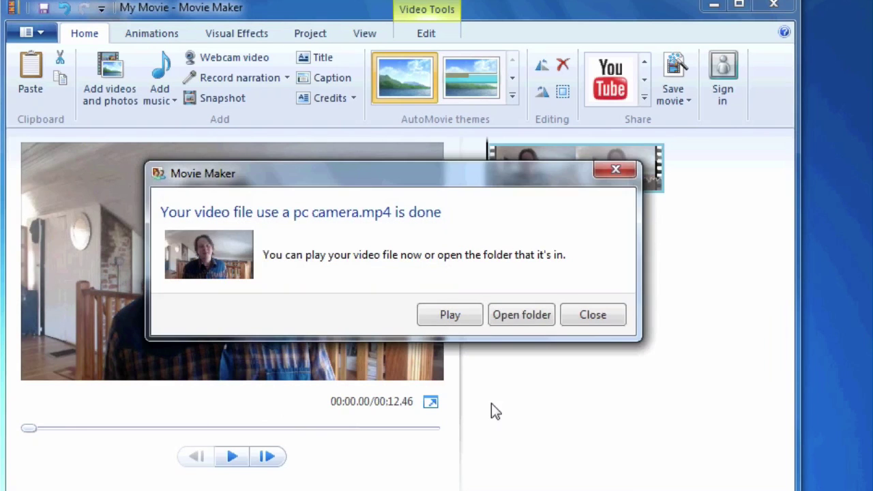
Step: Play the finished 'use a pc camera' movie in Windows Media Player, then close the player
left_click(453, 316)
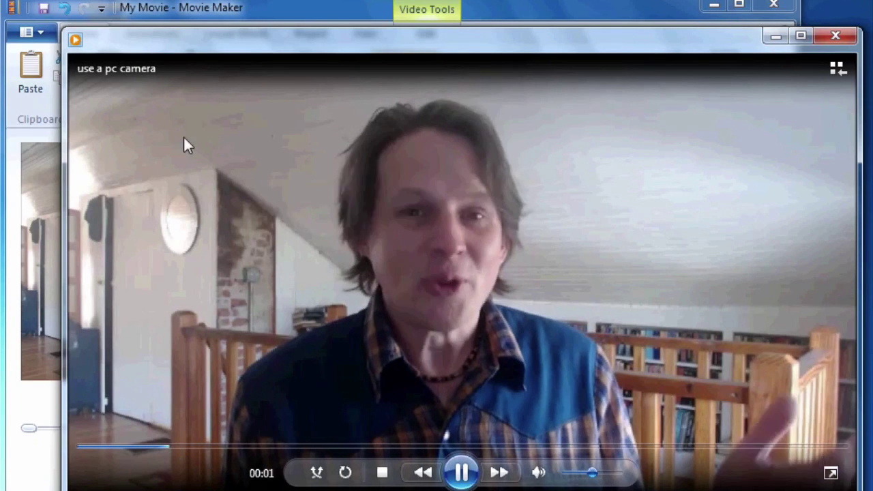
left_click(850, 40)
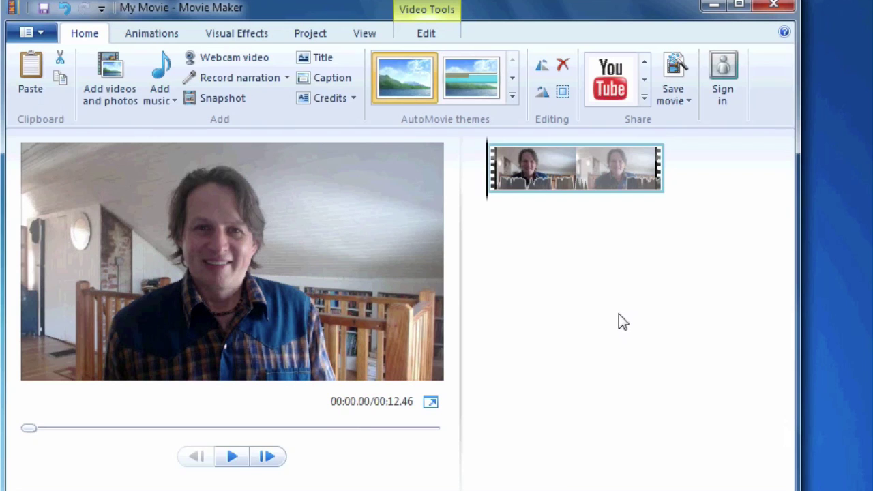
Step: Save the project in My Documents as 'pc webcam'
left_click(40, 37)
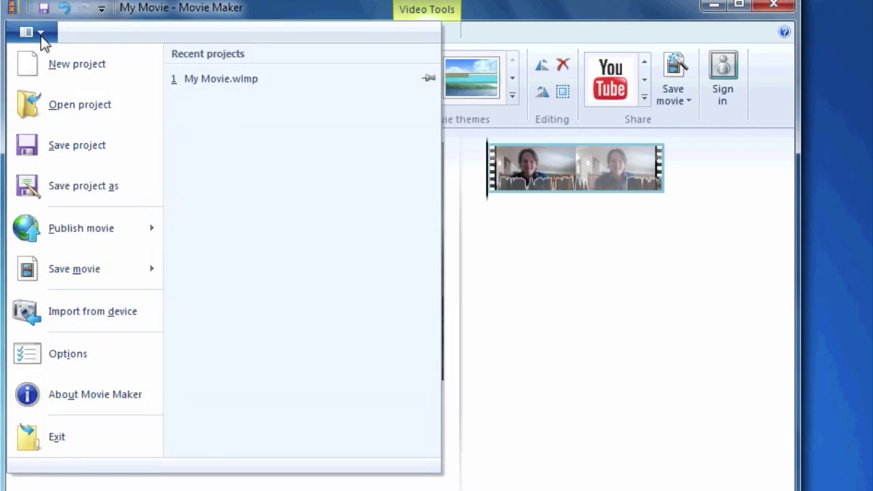
left_click(85, 145)
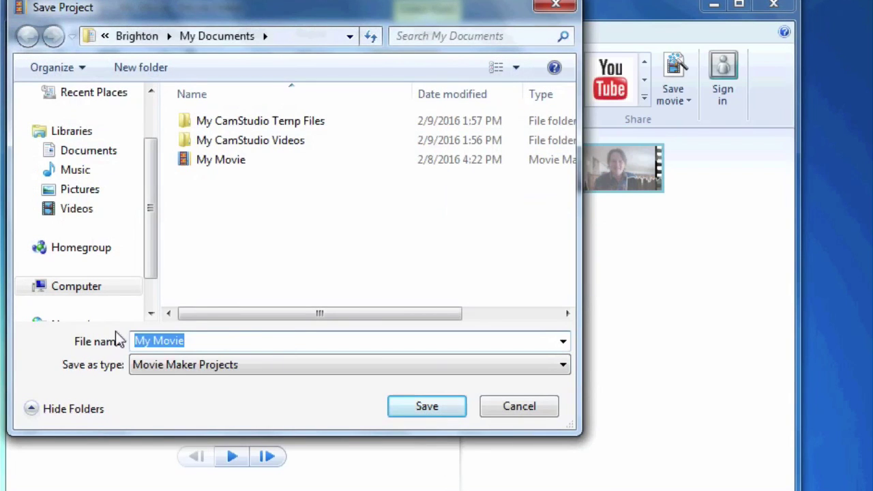
type("pc we")
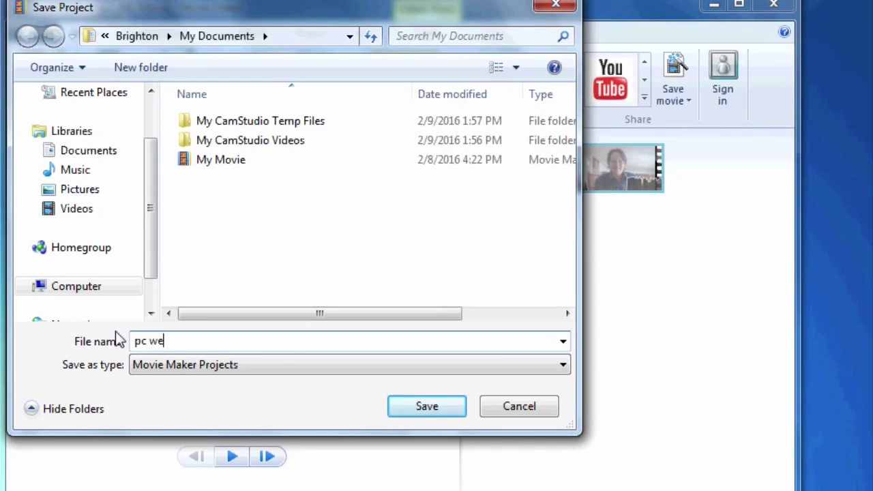
type("bcam")
left_click(428, 418)
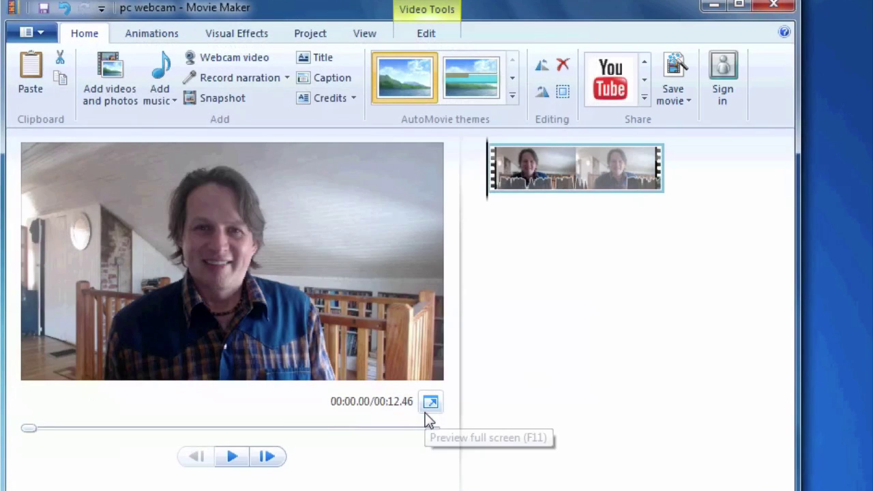